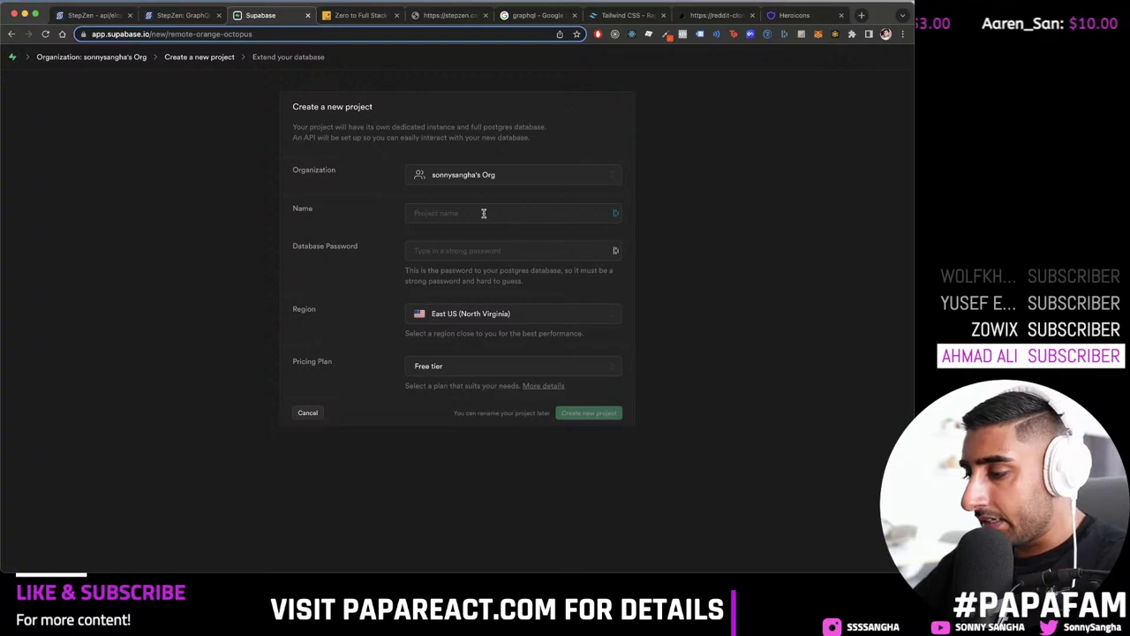
# Step: Name the new project reddit-clone-yt and try some short database passwords
pyautogui.click(484, 213)
pyautogui.write('t-')
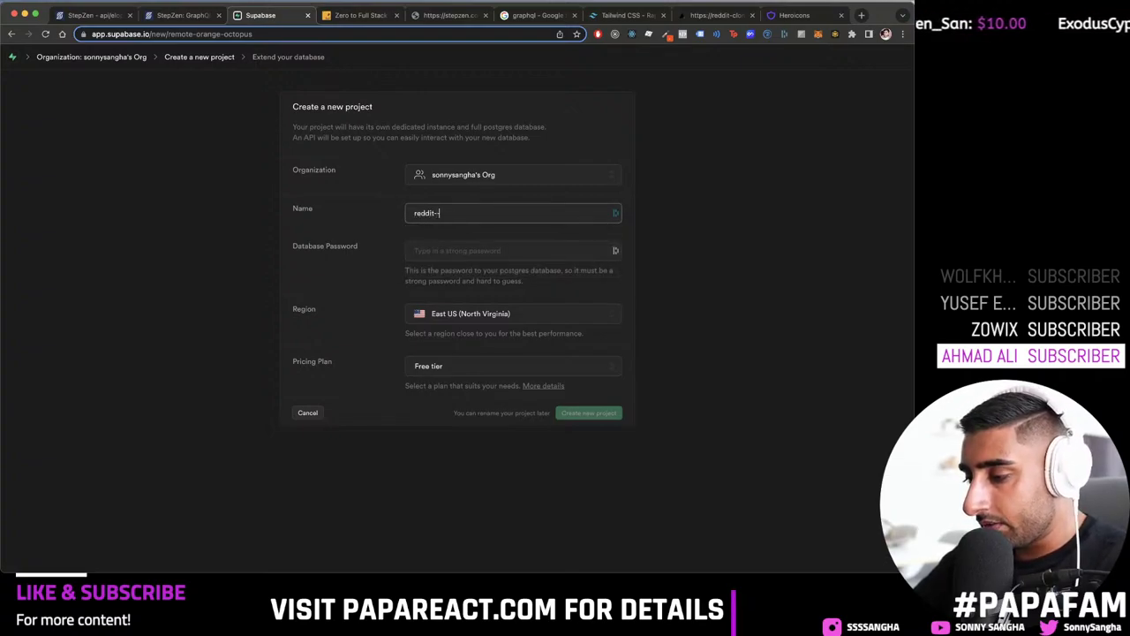
pyautogui.write('eddit-clone-yt')
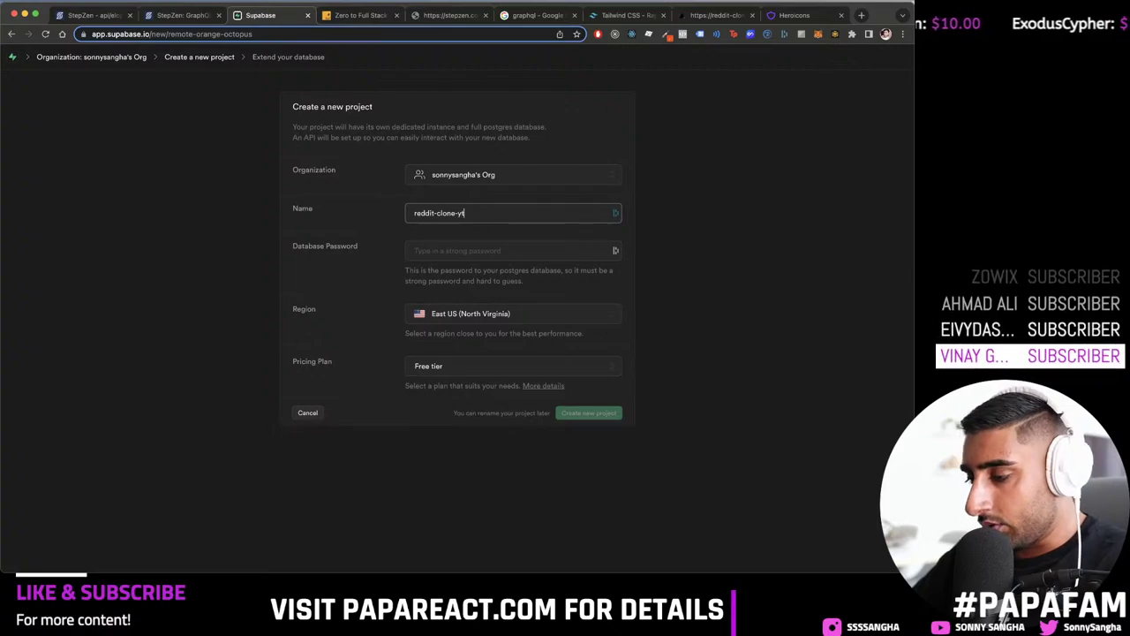
pyautogui.click(541, 250)
pyautogui.write('abc')
pyautogui.press('BackSpace')
pyautogui.press('BackSpace')
pyautogui.press('BackSpace')
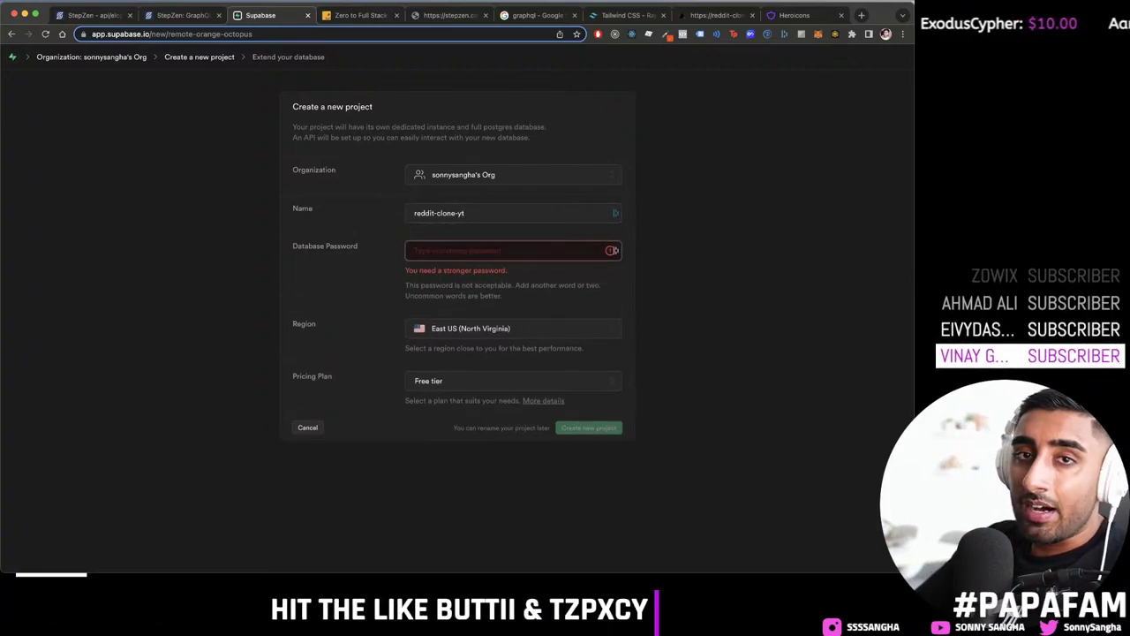
pyautogui.write('abca')
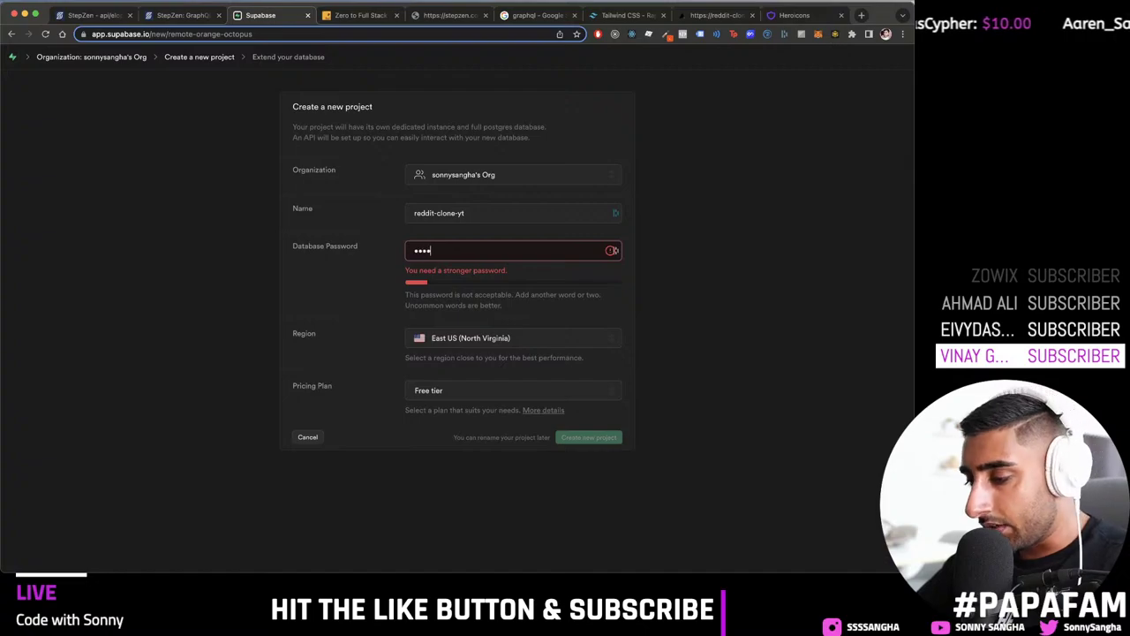
pyautogui.write('bc')
pyautogui.press('BackSpace')
pyautogui.press('BackSpace')
pyautogui.press('BackSpace')
pyautogui.press('BackSpace')
pyautogui.press('BackSpace')
pyautogui.press('BackSpace')
pyautogui.press('BackSpace')
pyautogui.press('BackSpace')
pyautogui.press('BackSpace')
pyautogui.press('BackSpace')
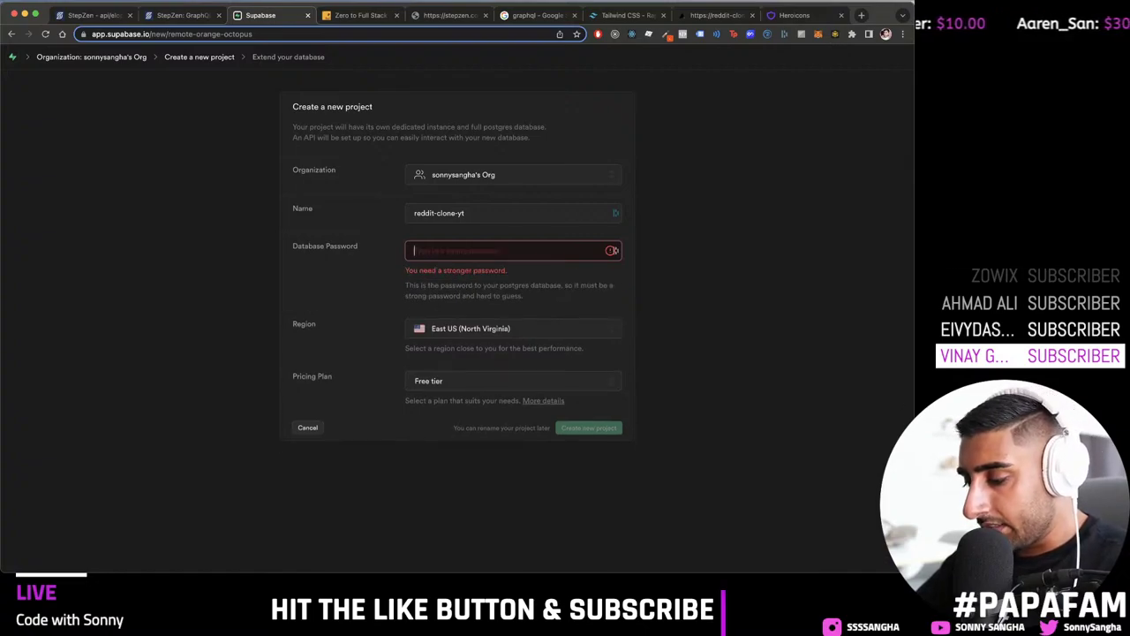
pyautogui.write('ab')
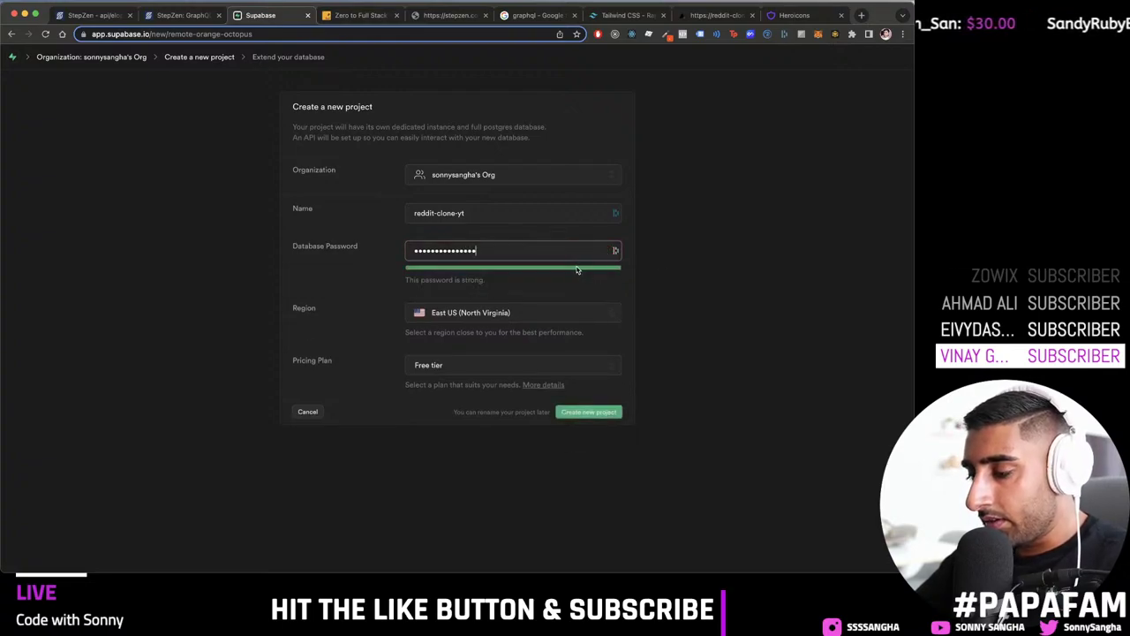
# Step: Enter a strong database password and create the free-tier project
pyautogui.press('super+a')
pyautogui.press('BackSpace')
pyautogui.write('•••••••')
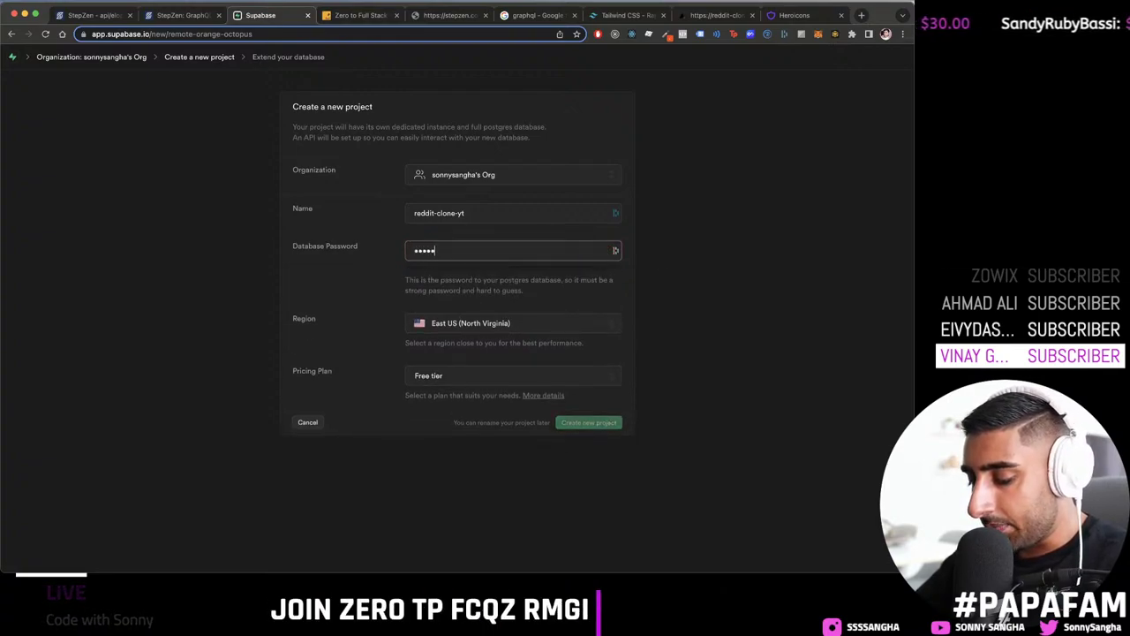
pyautogui.write('••••')
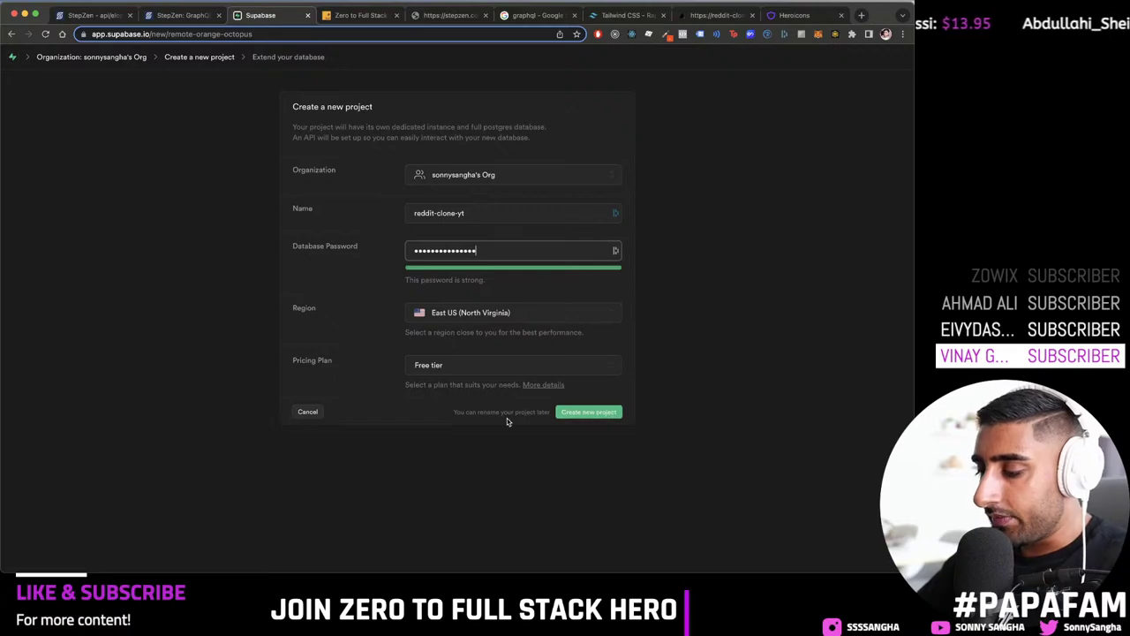
pyautogui.click(589, 415)
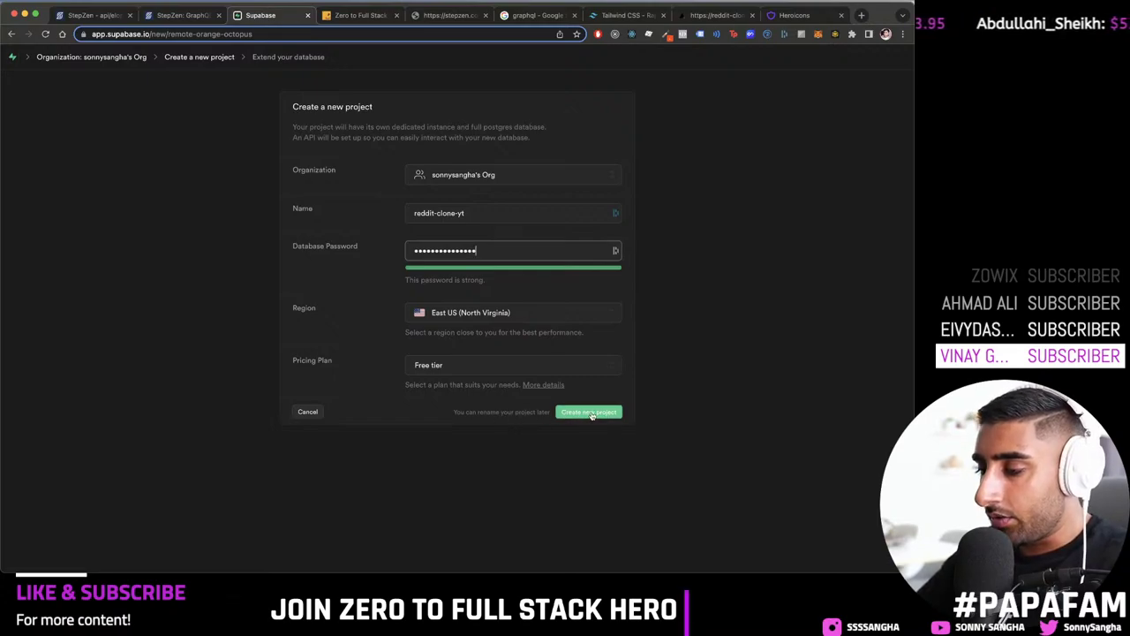
pyautogui.click(592, 415)
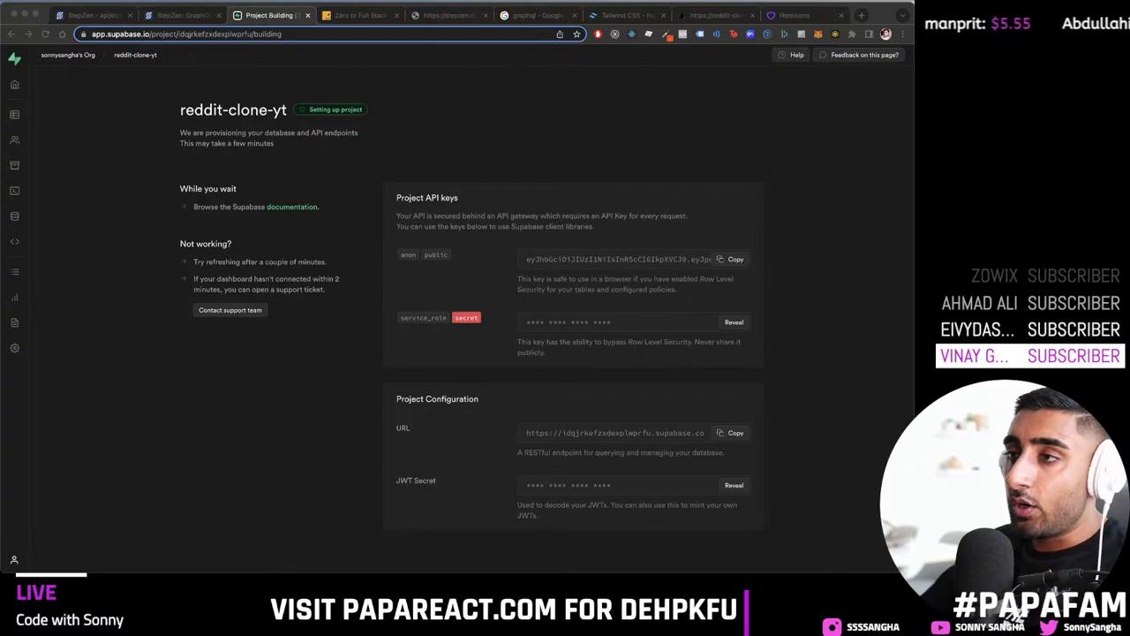
# Step: Refocus the browser while the reddit-clone-yt project finishes provisioning
pyautogui.click(88, 206)
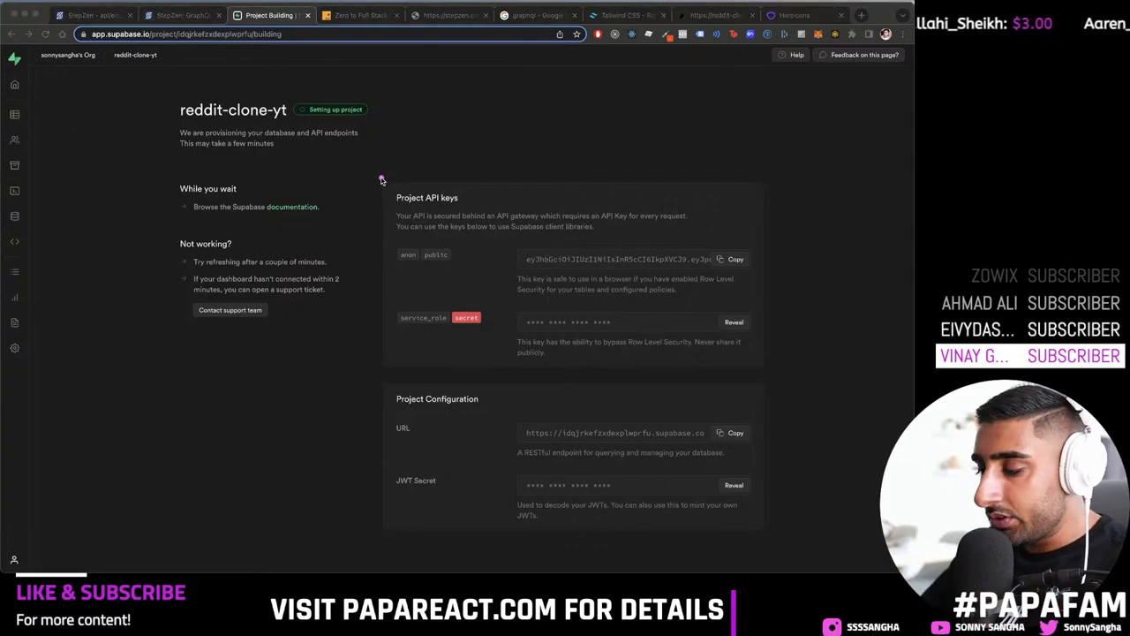
# Step: Launch a Terminal window to sketch the diagram over
pyautogui.press('super+space')
pyautogui.write('te')
pyautogui.press('Return')
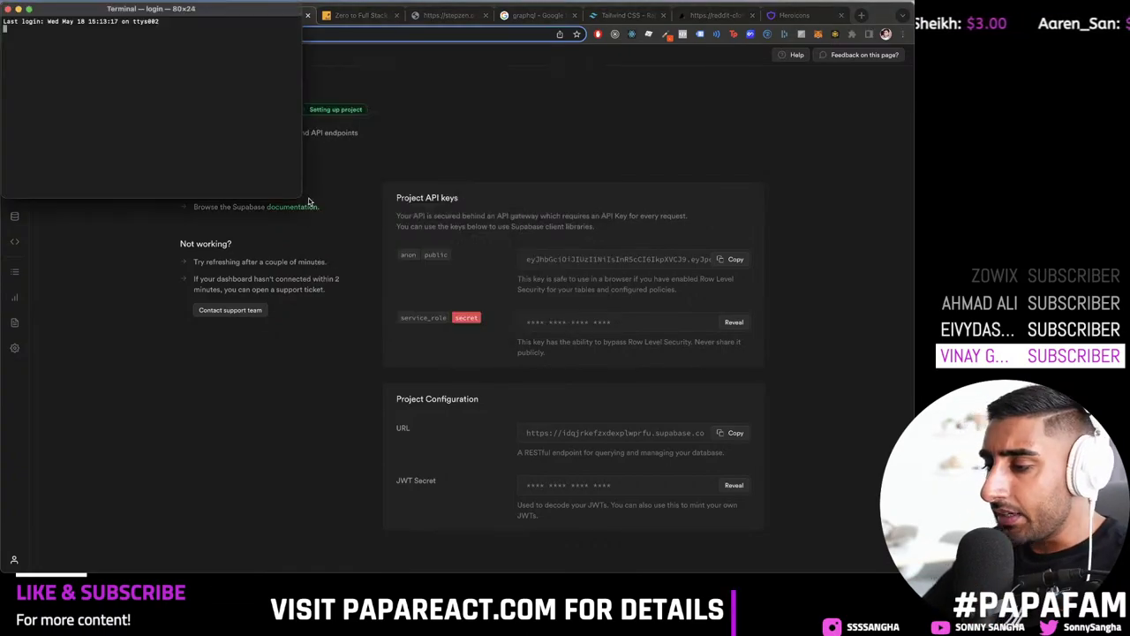
pyautogui.hotkey('ctrl', 'alt', 'Return')
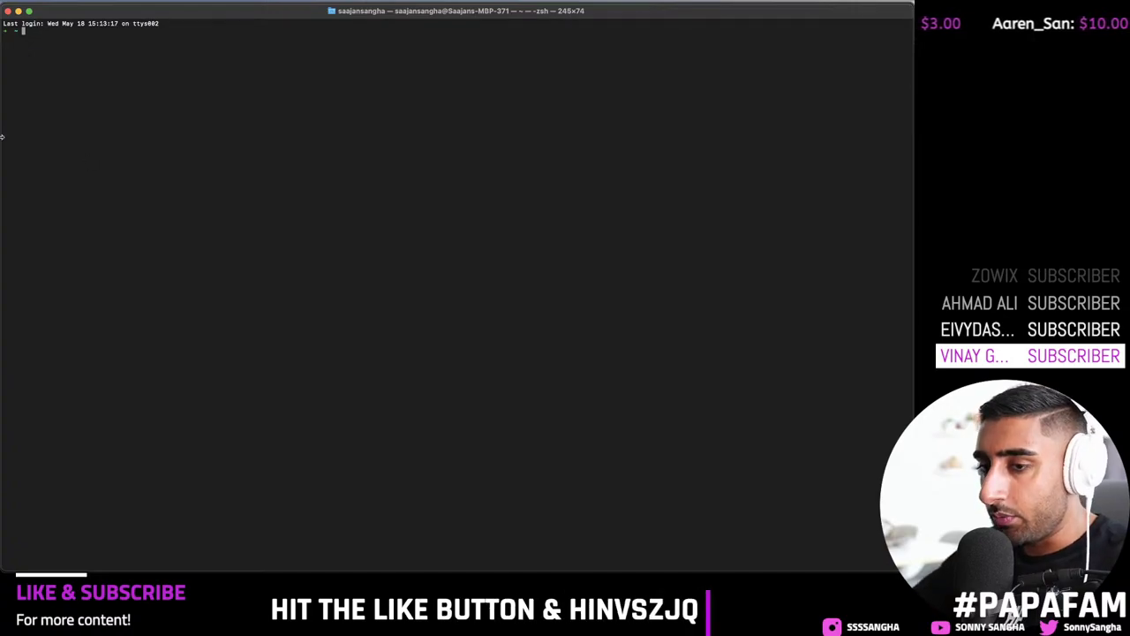
# Step: Draw the Post table rectangle on the left with a 'Post' title above it
pyautogui.rightClick(335, 180)
pyautogui.click(368, 231)
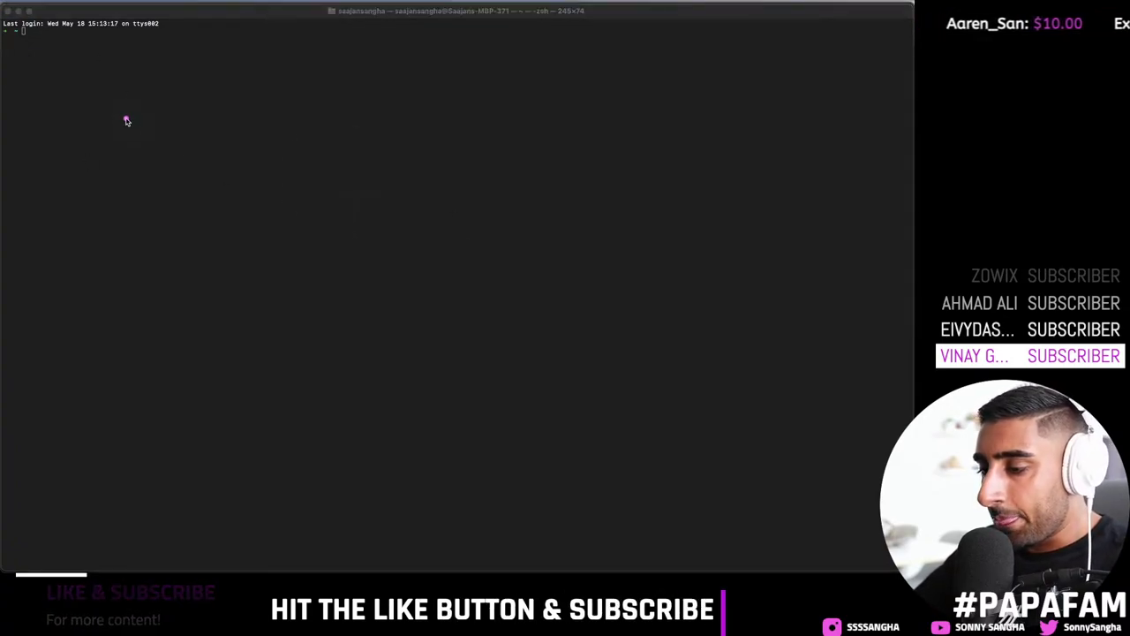
pyautogui.moveTo(106, 131)
pyautogui.mouseDown()
pyautogui.moveTo(227, 281)
pyautogui.moveTo(376, 491)
pyautogui.moveTo(369, 500)
pyautogui.mouseUp()
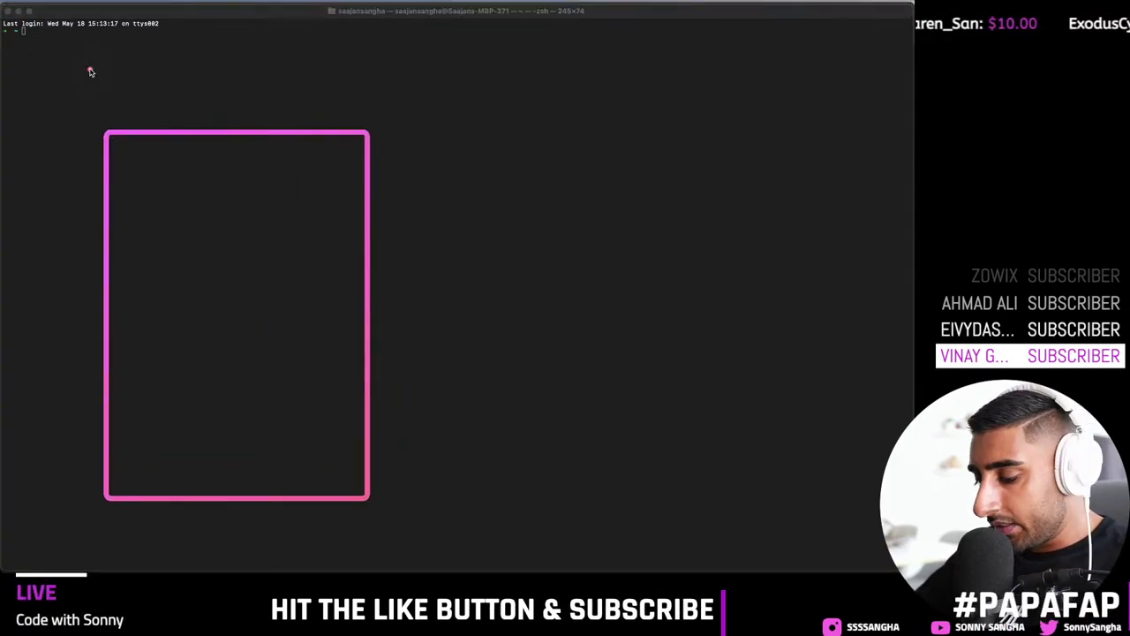
pyautogui.press('t')
pyautogui.click(126, 95)
pyautogui.write('Post')
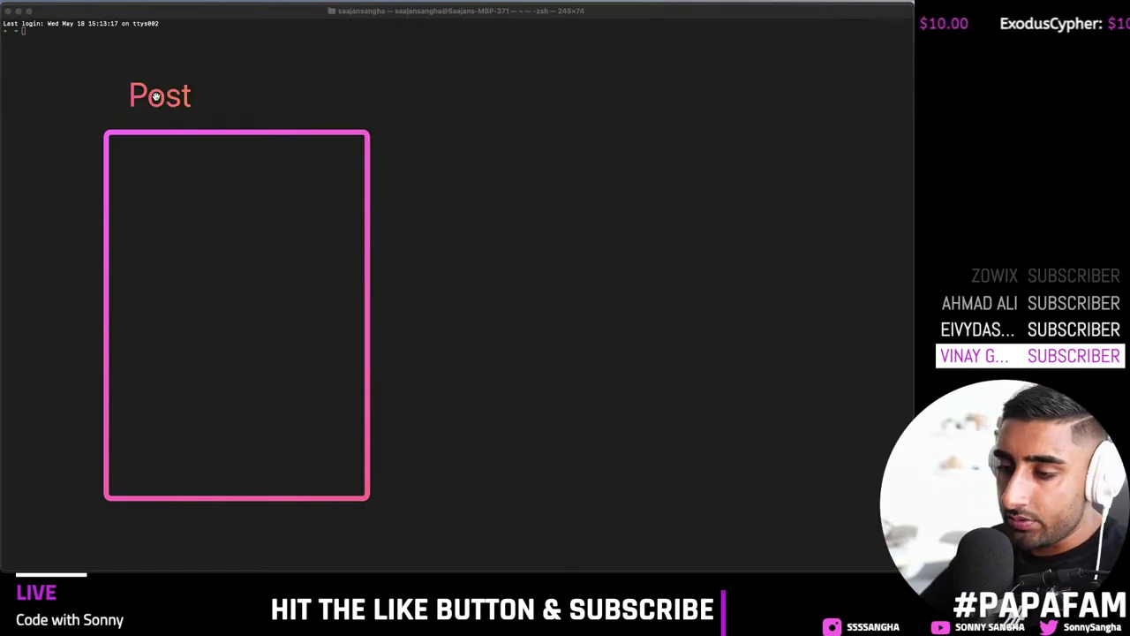
pyautogui.moveTo(155, 98); pyautogui.dragTo(236, 103)
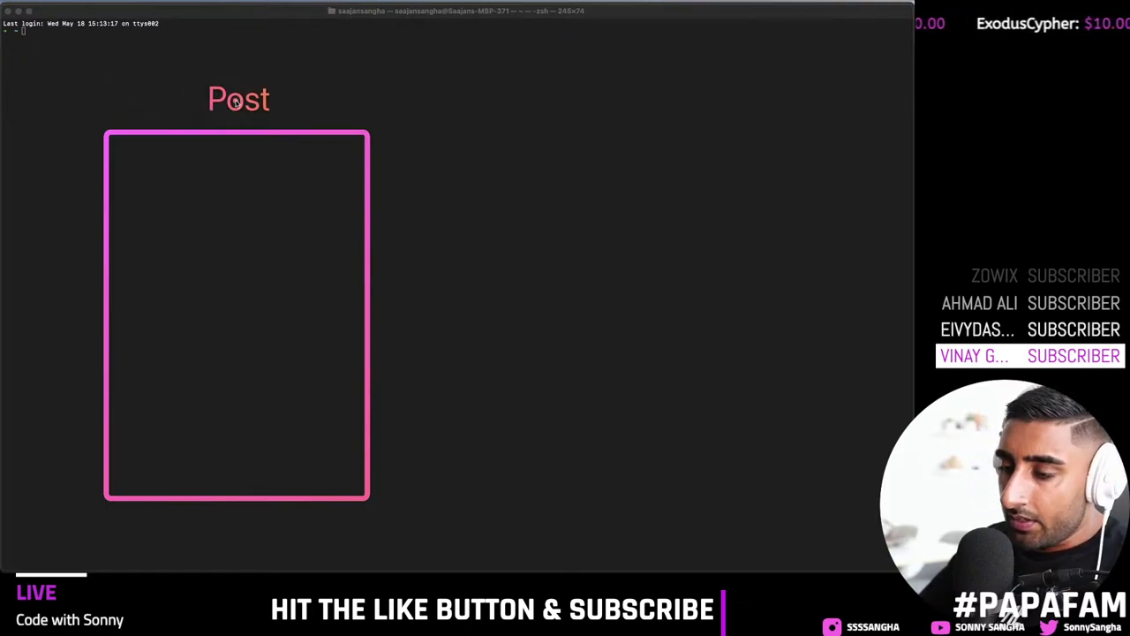
# Step: Draw two column divider lines inside the Post table
pyautogui.rightClick(116, 135)
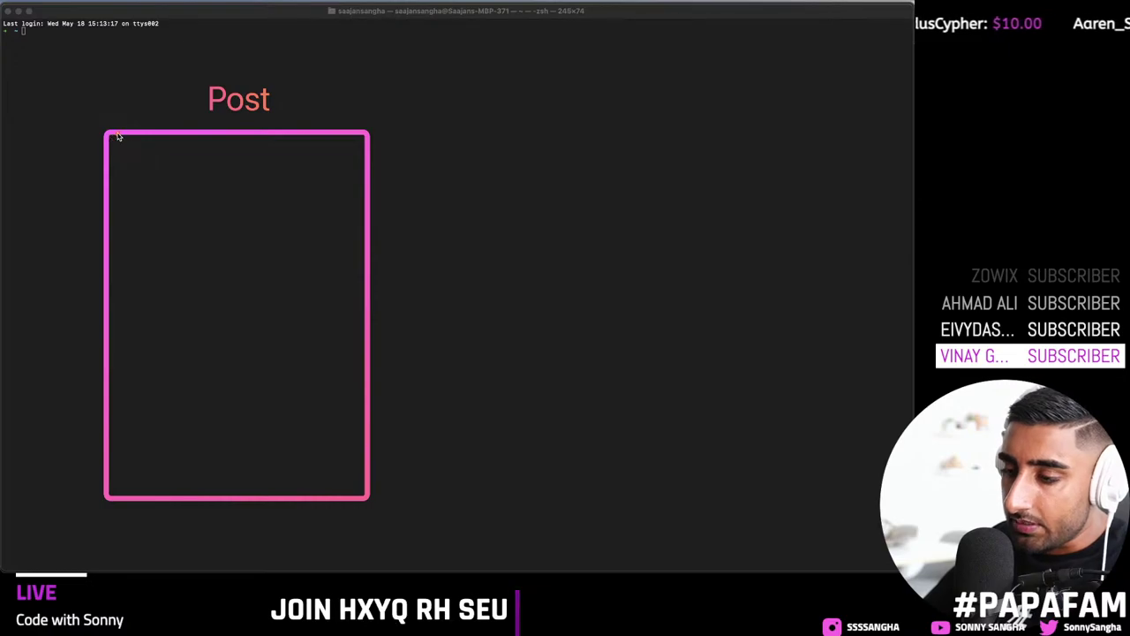
pyautogui.rightClick(138, 139)
pyautogui.click(168, 144)
pyautogui.moveTo(172, 137)
pyautogui.mouseDown()
pyautogui.moveTo(195, 555)
pyautogui.moveTo(179, 497)
pyautogui.mouseUp()
pyautogui.moveTo(252, 497)
pyautogui.mouseDown()
pyautogui.moveTo(308, 171)
pyautogui.moveTo(252, 139)
pyautogui.moveTo(341, 384)
pyautogui.moveTo(323, 500)
pyautogui.moveTo(313, 496)
pyautogui.mouseUp()
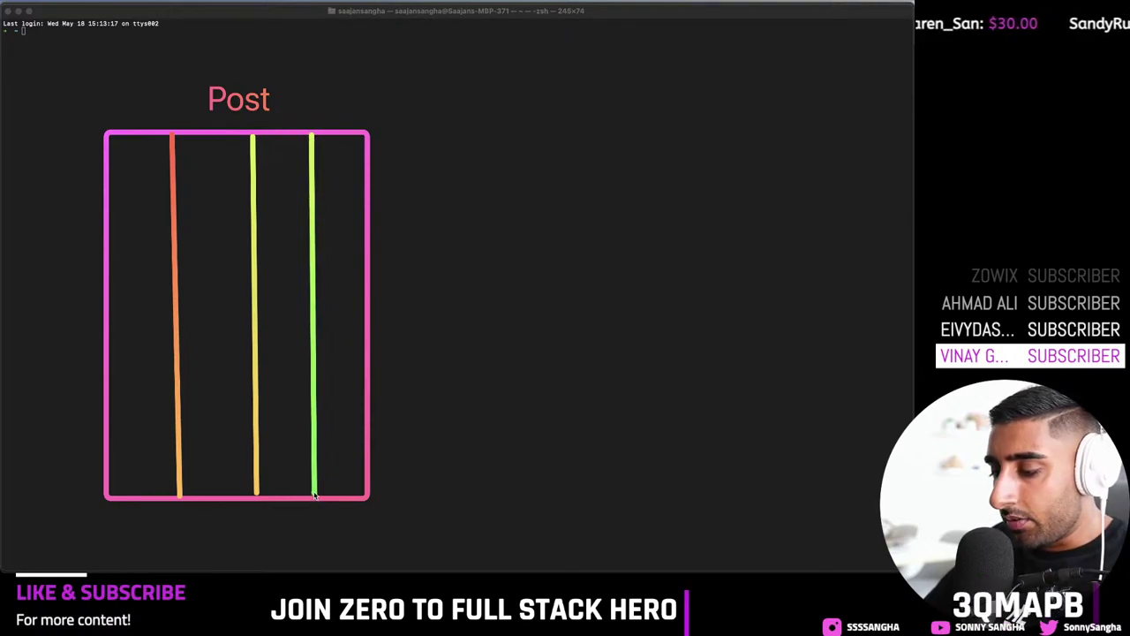
# Step: Label the first column 'ID' and draw a line under the header row
pyautogui.rightClick(132, 255)
pyautogui.click(95, 265)
pyautogui.click(116, 142)
pyautogui.press('super+a')
pyautogui.press('BackSpace')
pyautogui.write('ID')
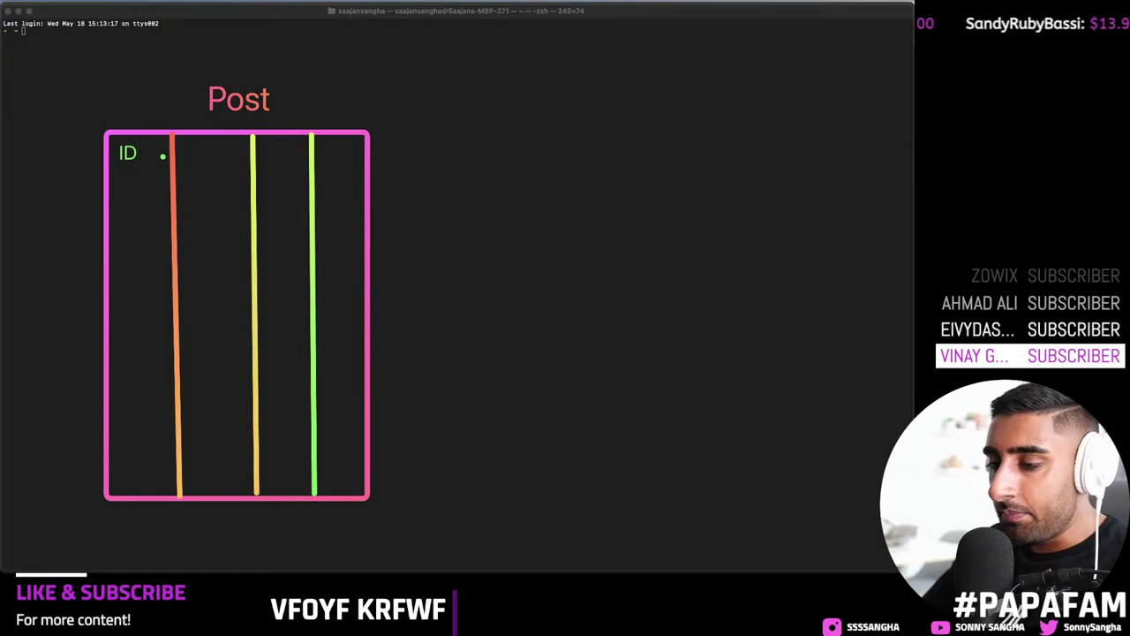
pyautogui.moveTo(151, 186)
pyautogui.mouseDown()
pyautogui.moveTo(171, 196)
pyautogui.moveTo(147, 182)
pyautogui.mouseUp()
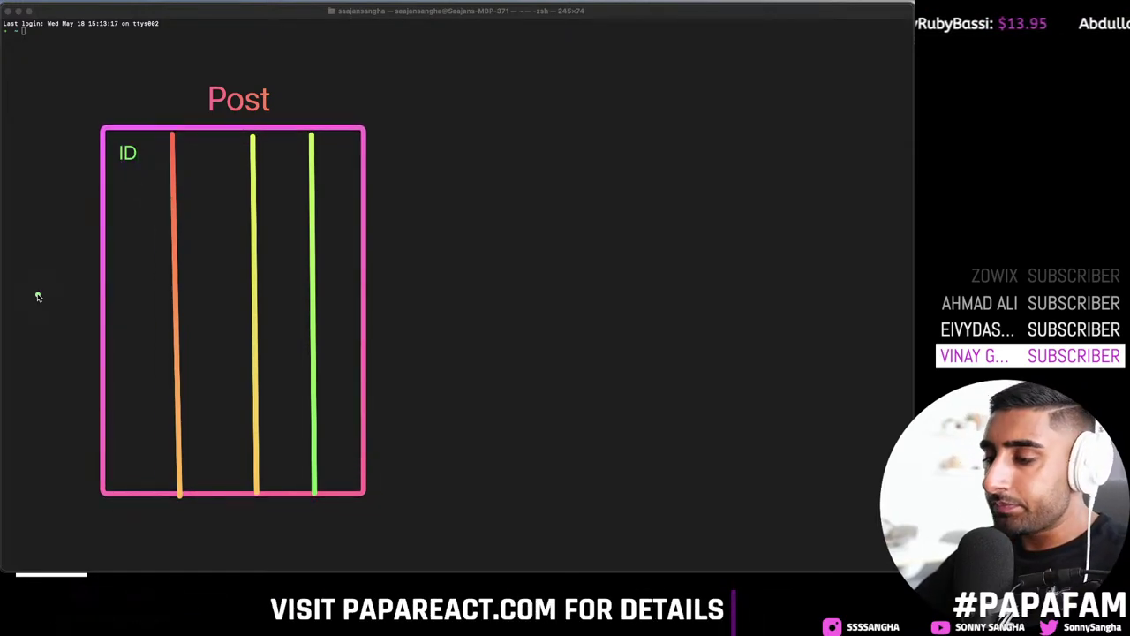
pyautogui.rightClick(131, 176)
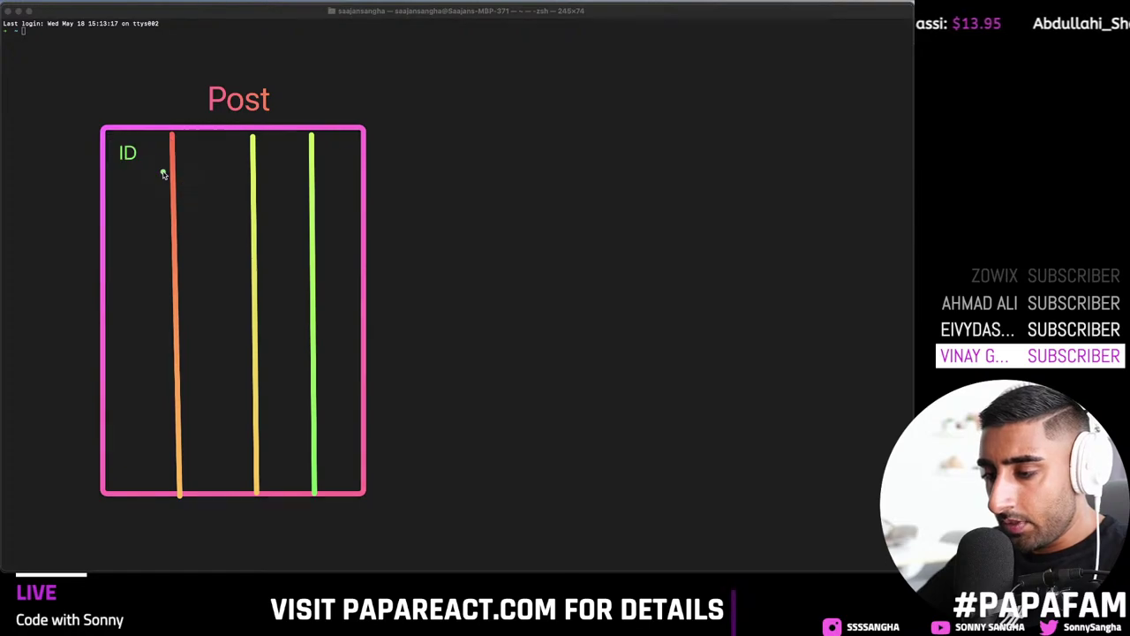
pyautogui.moveTo(110, 170)
pyautogui.mouseDown()
pyautogui.moveTo(198, 155)
pyautogui.moveTo(371, 168)
pyautogui.moveTo(362, 177)
pyautogui.mouseUp()
# Step: Add the 'text' and 'username' column headers to the Post table
pyautogui.rightClick(199, 142)
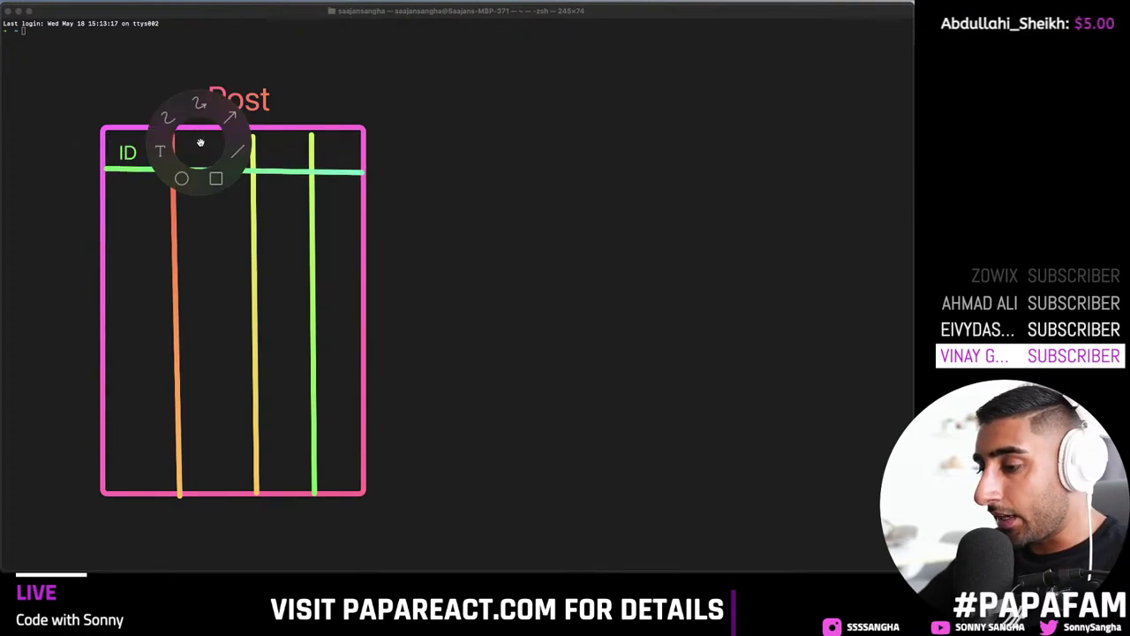
pyautogui.click(160, 152)
pyautogui.click(182, 141)
pyautogui.write('Text')
pyautogui.press('super+a')
pyautogui.write('tex')
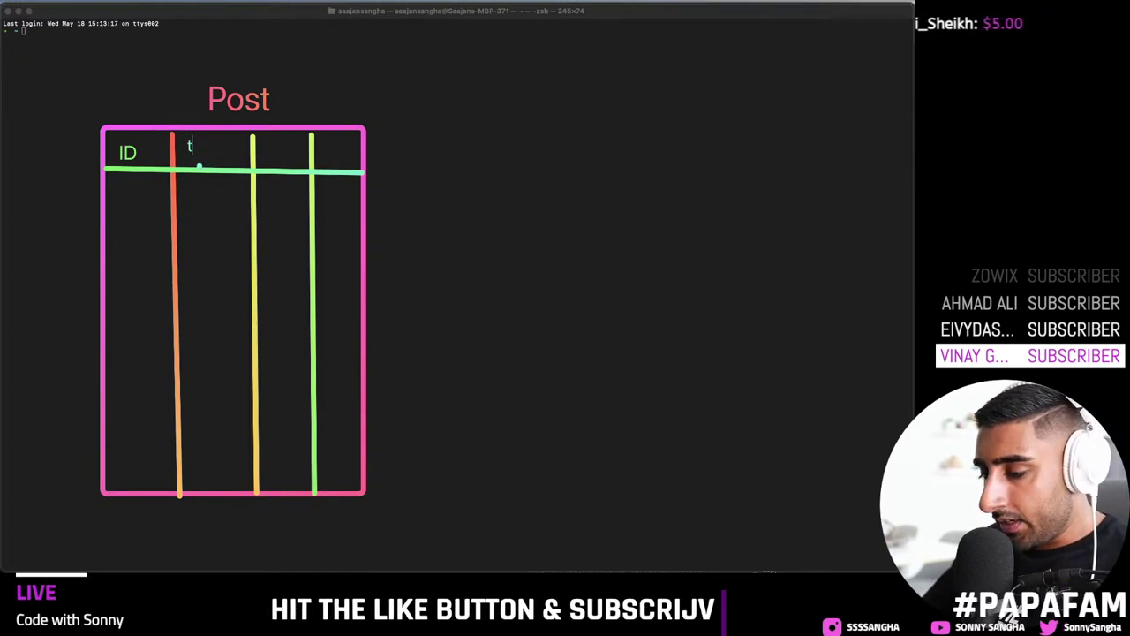
pyautogui.rightClick(265, 136)
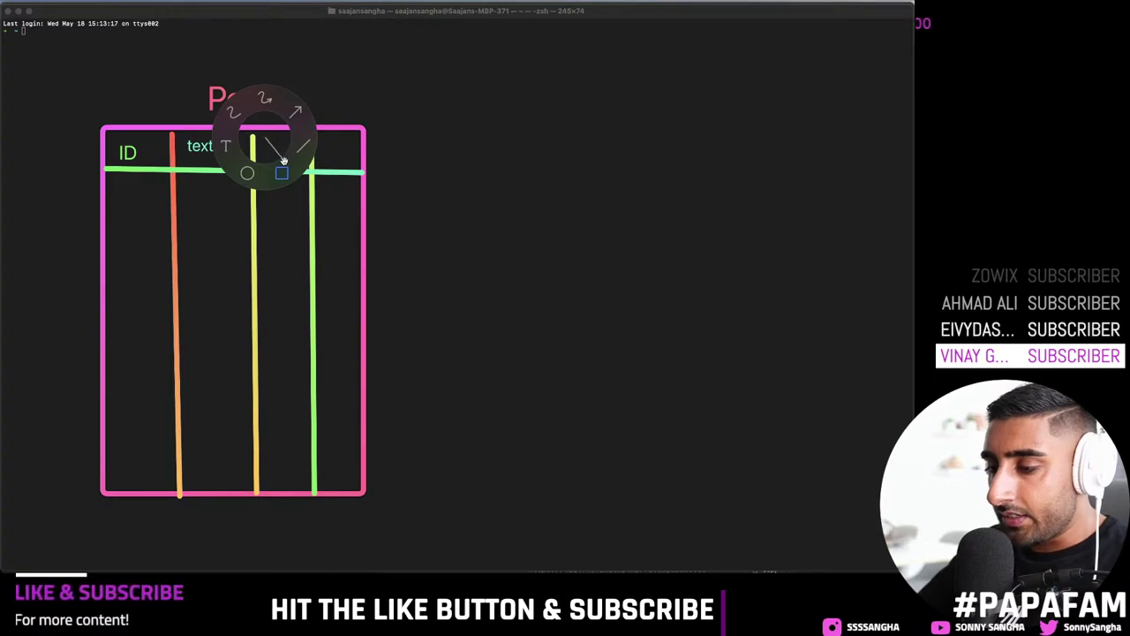
pyautogui.press('Escape')
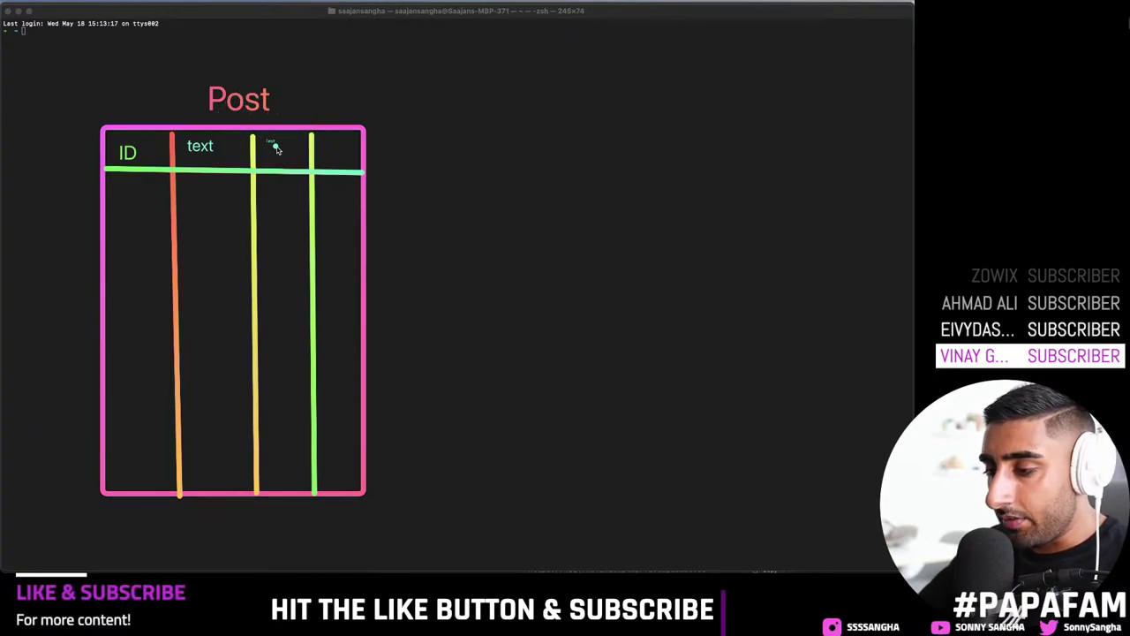
pyautogui.write('username')
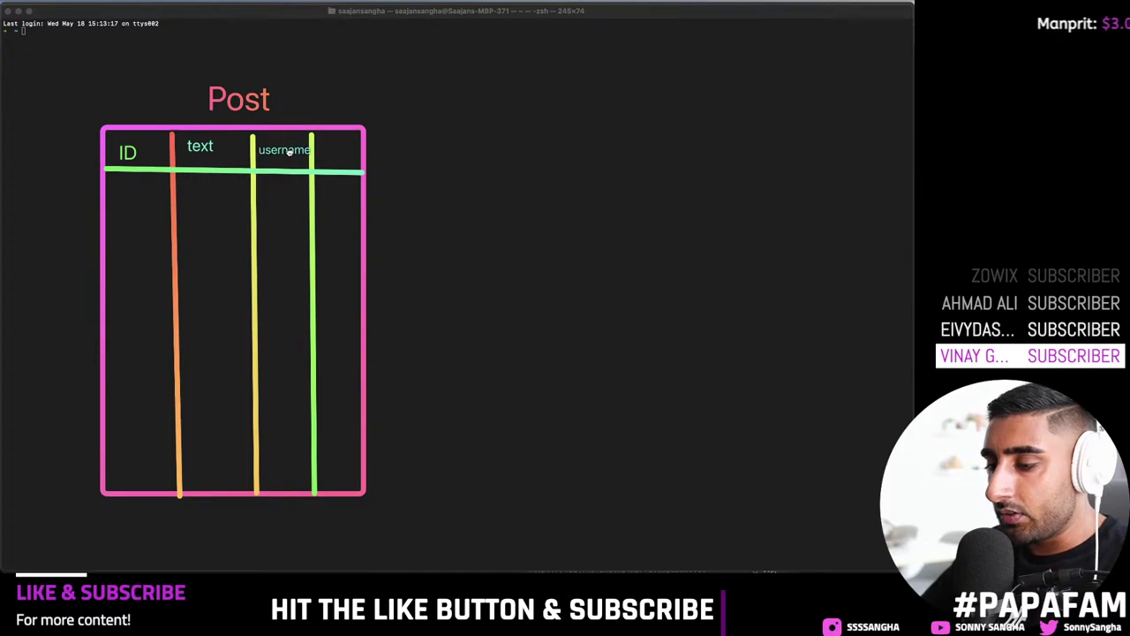
pyautogui.press('Return')
# Step: Number the Post rows 1, 2 and 3 under the ID column
pyautogui.click(126, 206)
pyautogui.write('1')
pyautogui.click(125, 233)
pyautogui.write('2')
pyautogui.click(126, 284)
pyautogui.write('3')
pyautogui.click(118, 236)
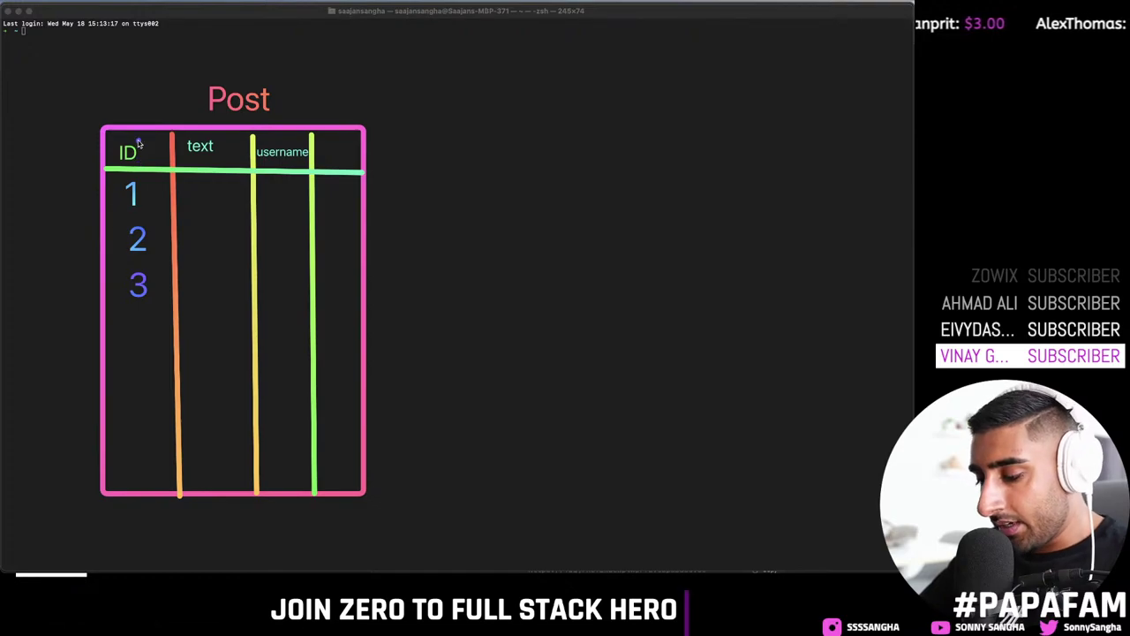
# Step: Add an arrow pointing at ID labelled 'Primary Key'
pyautogui.moveTo(100, 68)
pyautogui.mouseDown()
pyautogui.moveTo(121, 126)
pyautogui.moveTo(128, 104)
pyautogui.mouseUp()
pyautogui.click(54, 65)
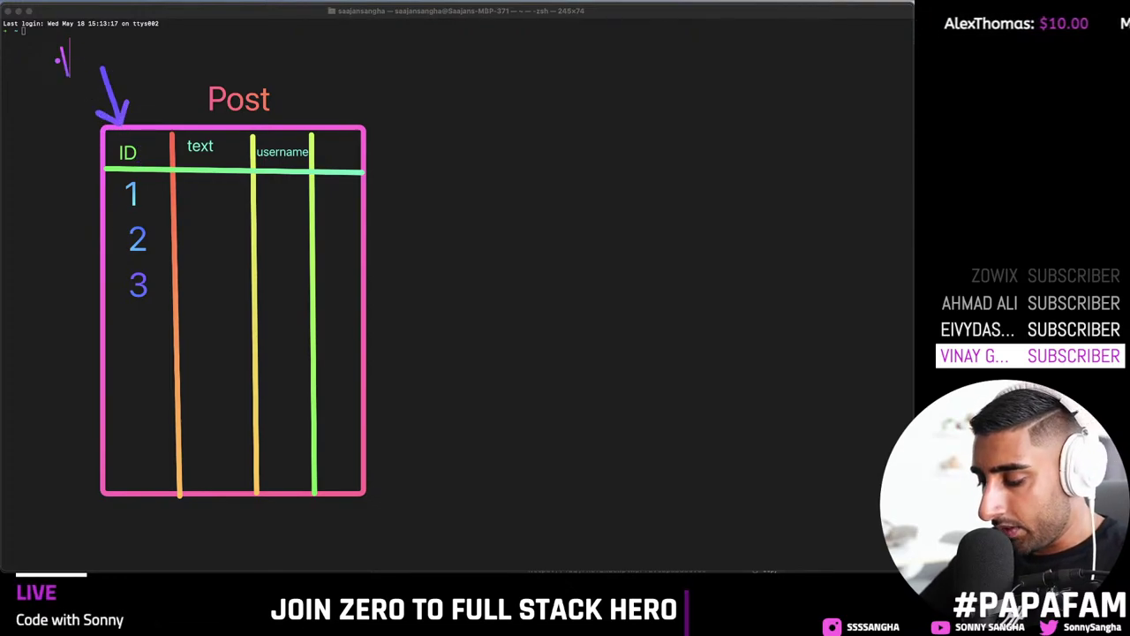
pyautogui.write('Primary')
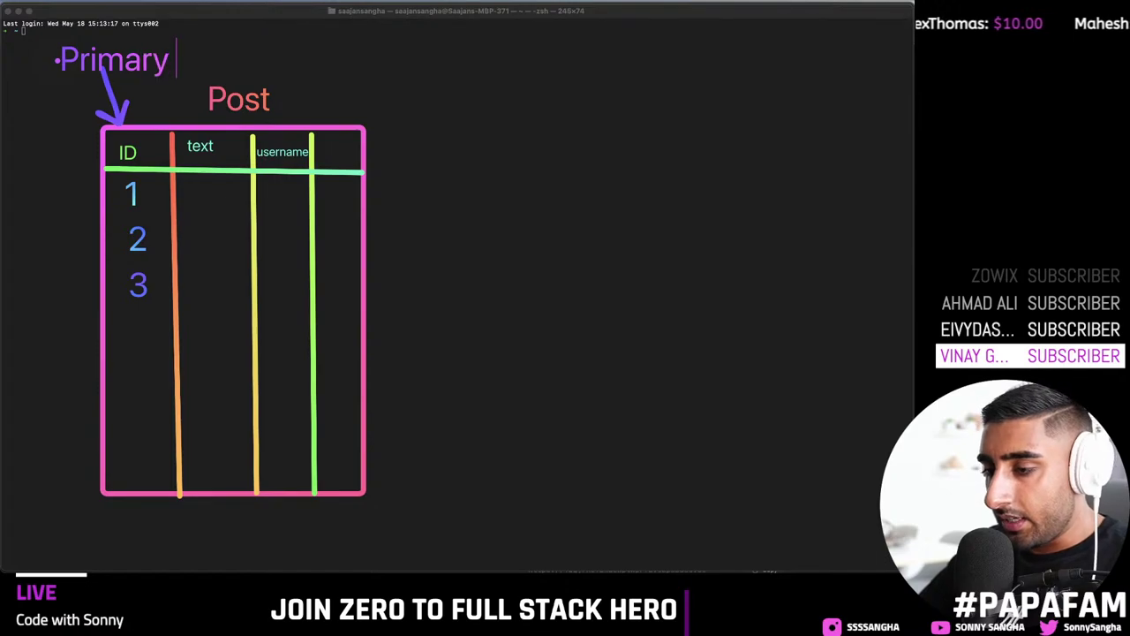
pyautogui.write(' Key')
pyautogui.press('Escape')
pyautogui.moveTo(98, 69); pyautogui.dragTo(95, 62)
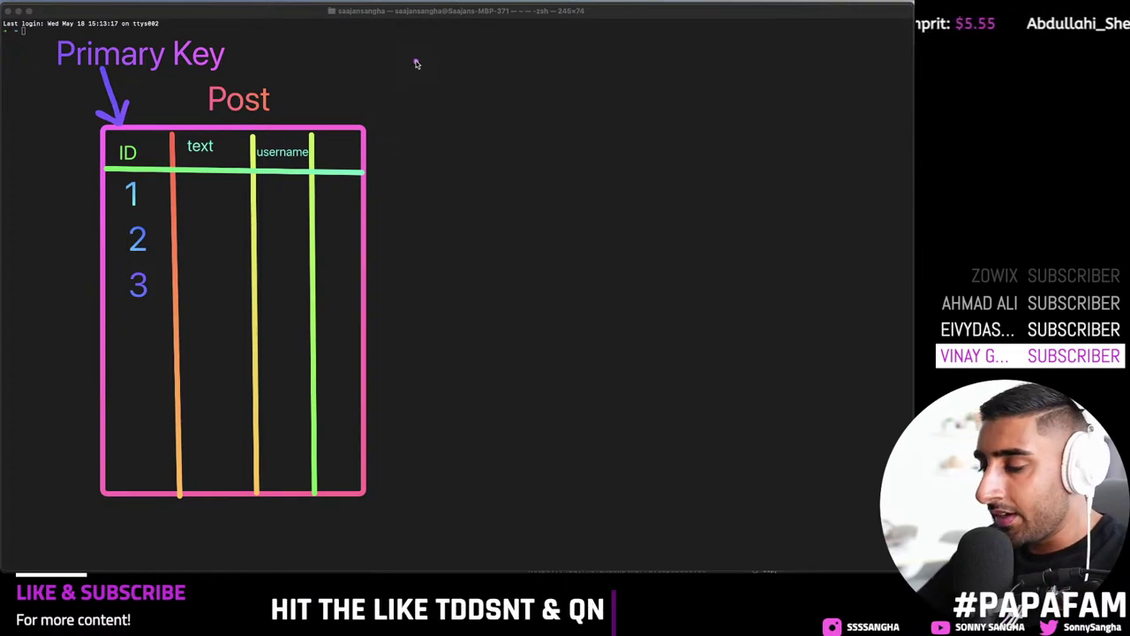
# Step: Add a 'Comment' title to the right of the Post table
pyautogui.click(456, 100)
pyautogui.write('C')
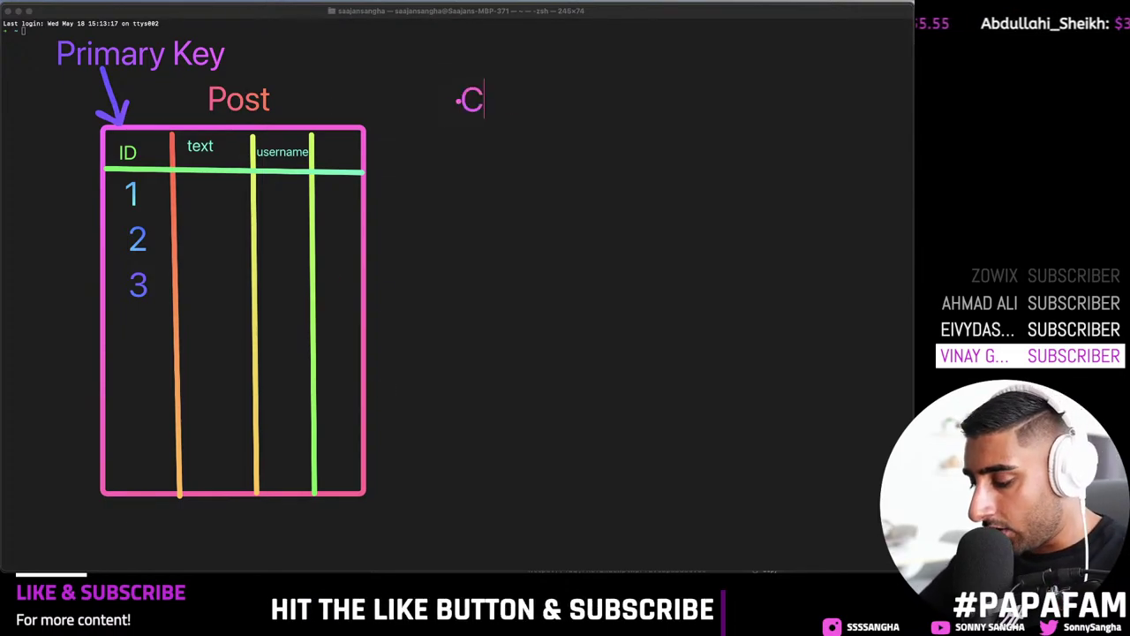
pyautogui.write('omment')
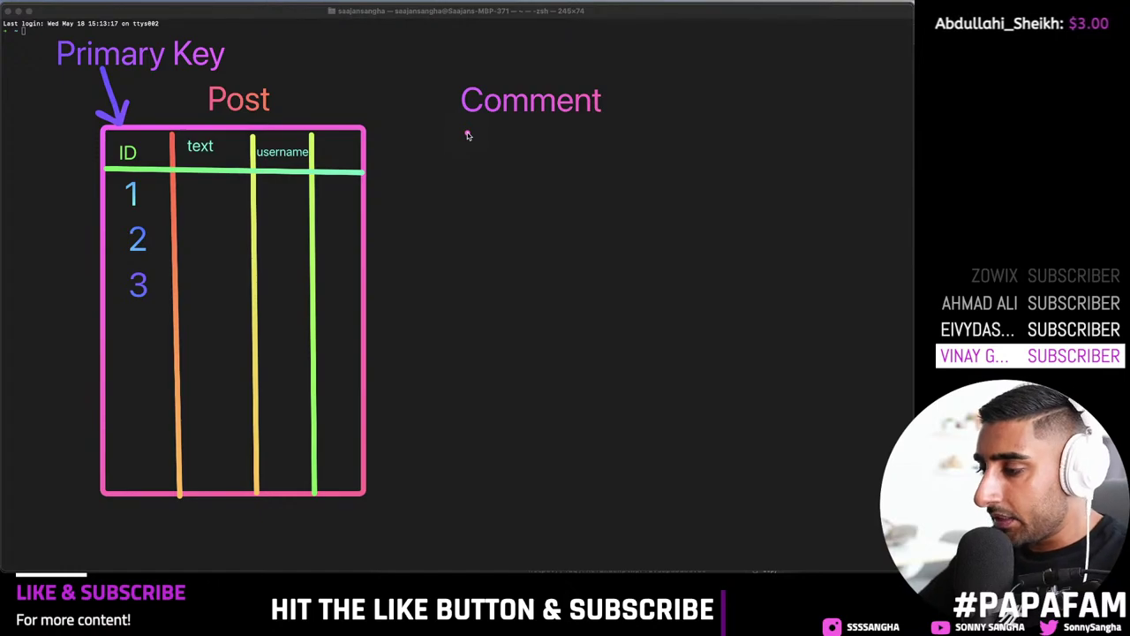
pyautogui.click(369, 134)
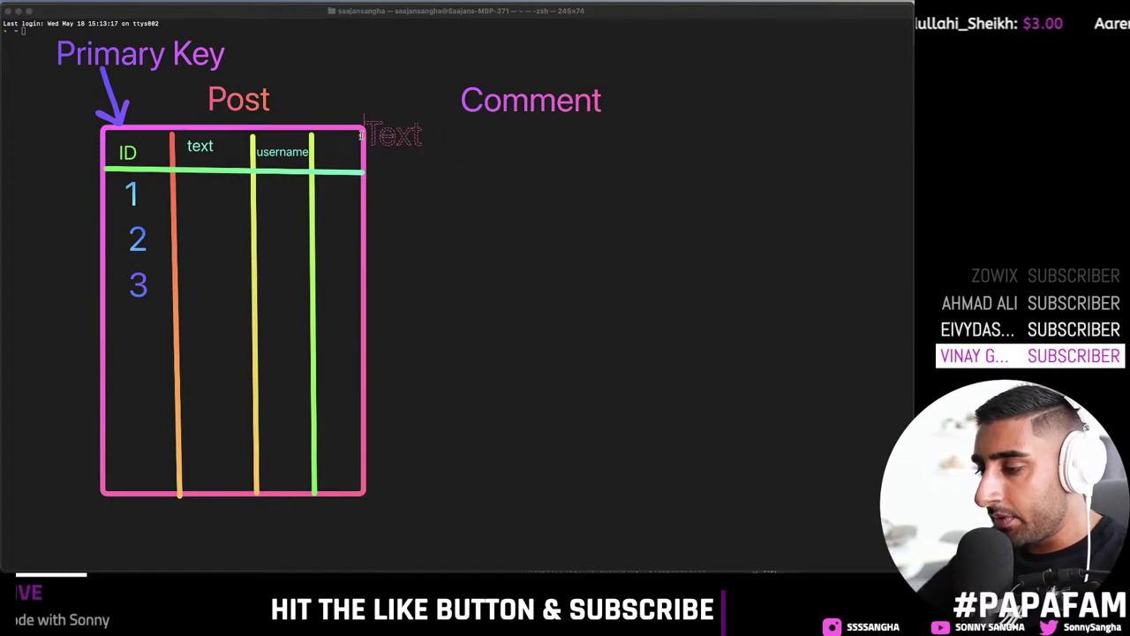
pyautogui.press('Escape')
# Step: Copy the Post outline and a column divider into a Comment table beneath the title
pyautogui.rightClick(424, 132)
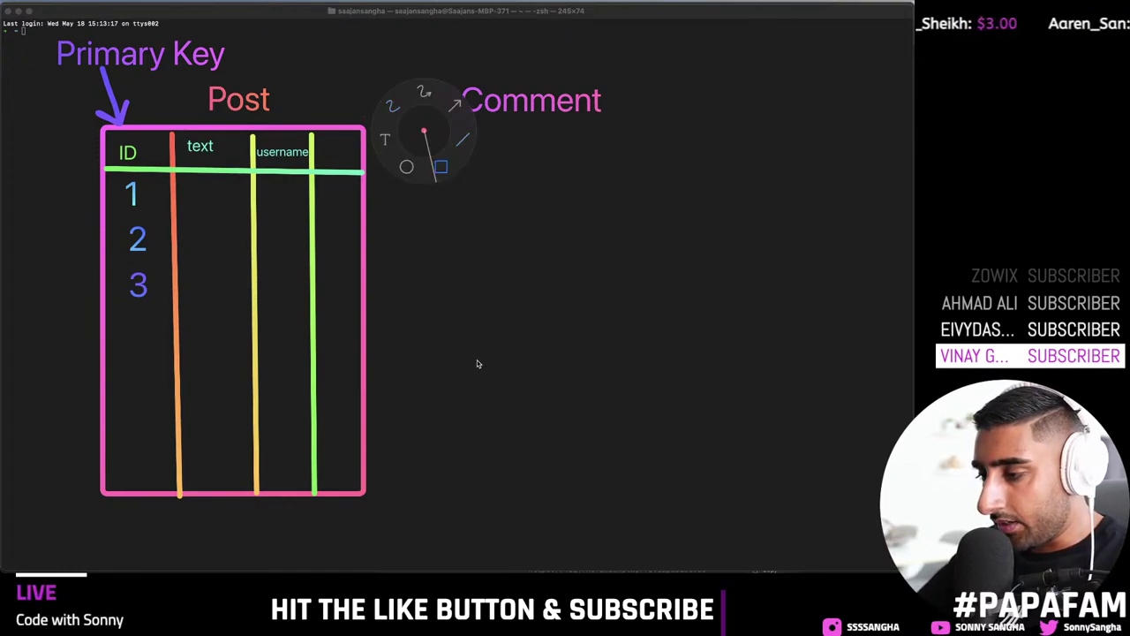
pyautogui.click(383, 235)
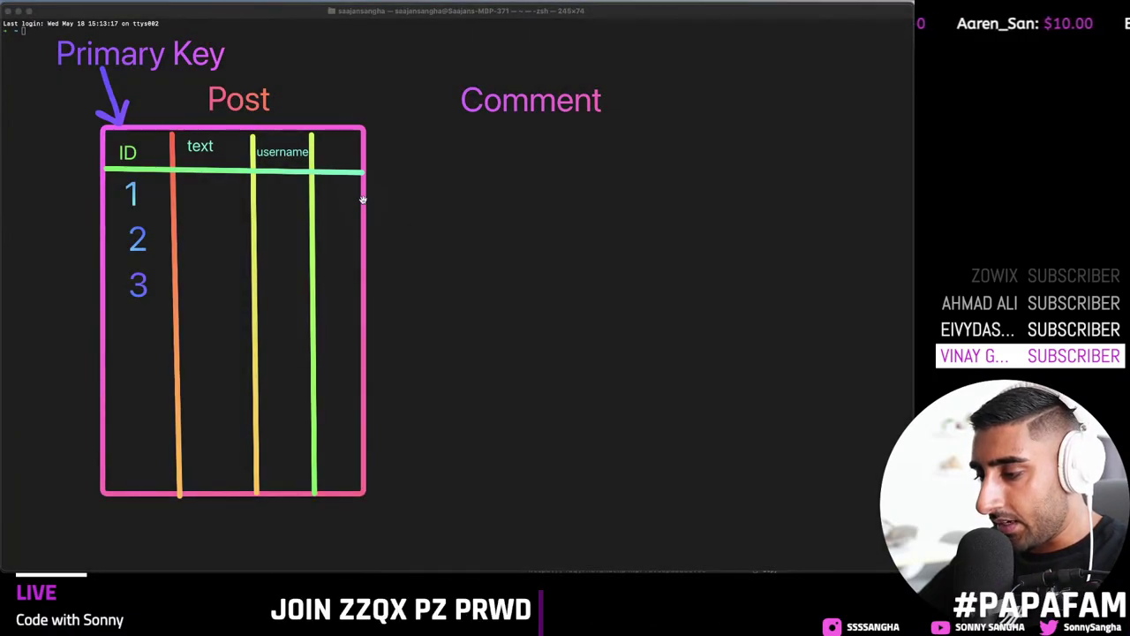
pyautogui.moveTo(366, 205); pyautogui.dragTo(726, 194)
pyautogui.moveTo(316, 247); pyautogui.dragTo(665, 226)
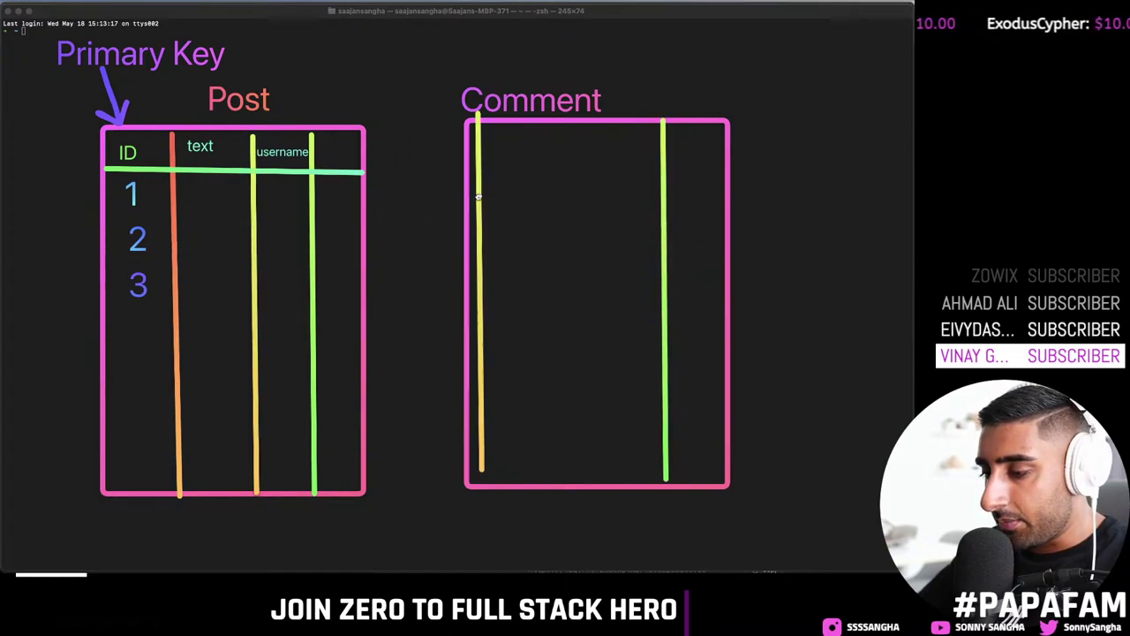